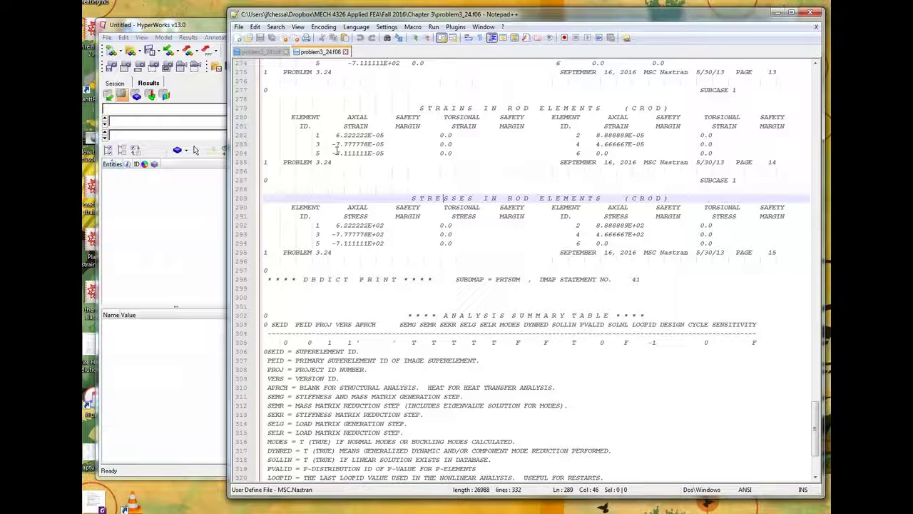
Review the STRAINS IN ROD ELEMENTS table in the .f06 output, then switch to the problem3_24.bdf tab
{"action": "left_click_drag", "start_coordinate": [341, 116], "coordinate": [637, 151]}
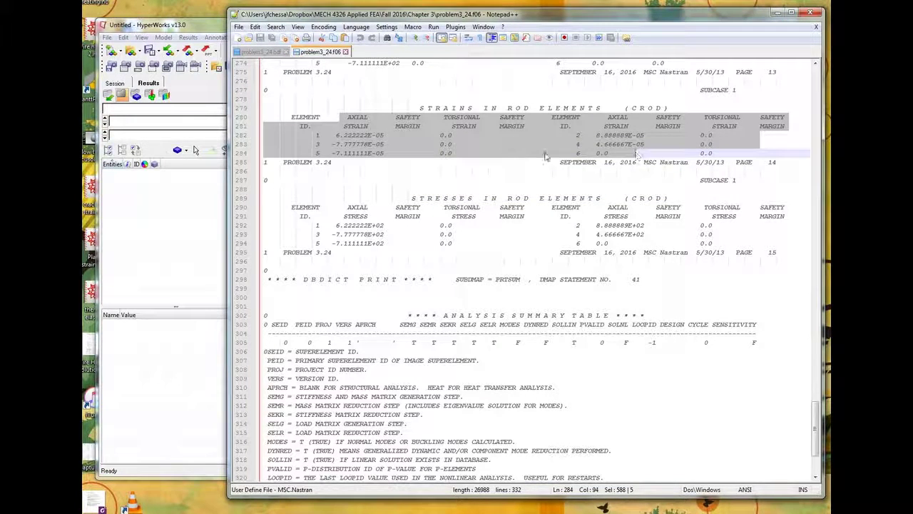
{"action": "left_click", "coordinate": [391, 119]}
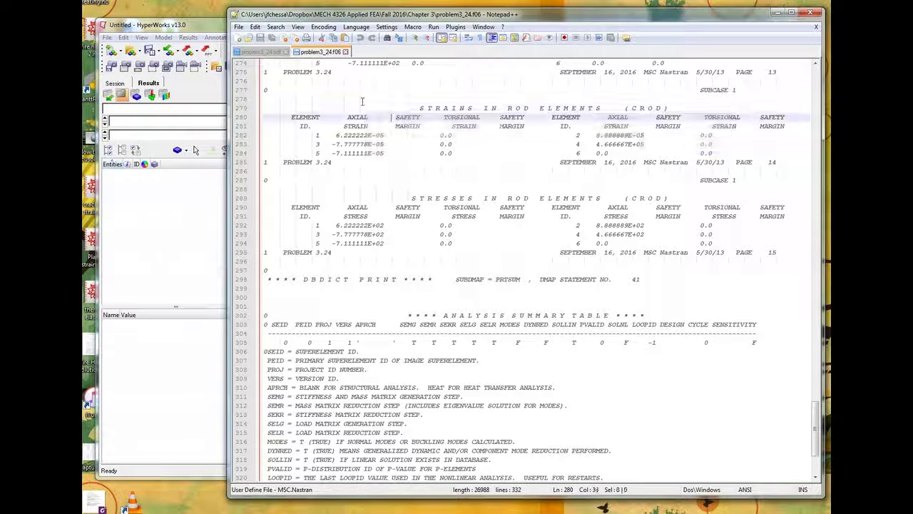
{"action": "left_click_drag", "start_coordinate": [414, 105], "coordinate": [675, 155]}
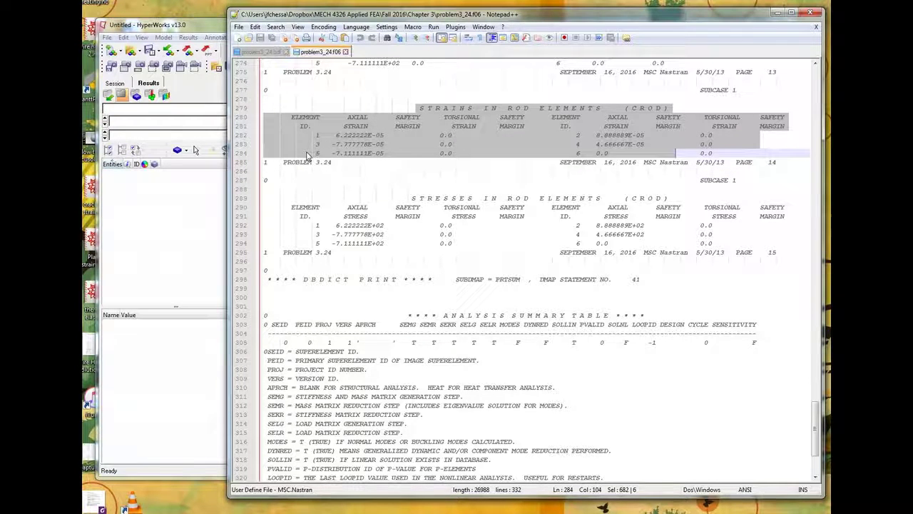
{"action": "left_click", "coordinate": [322, 183]}
{"action": "left_click", "coordinate": [269, 54]}
{"action": "left_click", "coordinate": [338, 152]}
{"action": "scroll", "coordinate": [338, 152], "scroll_direction": "down", "scroll_amount": 3}
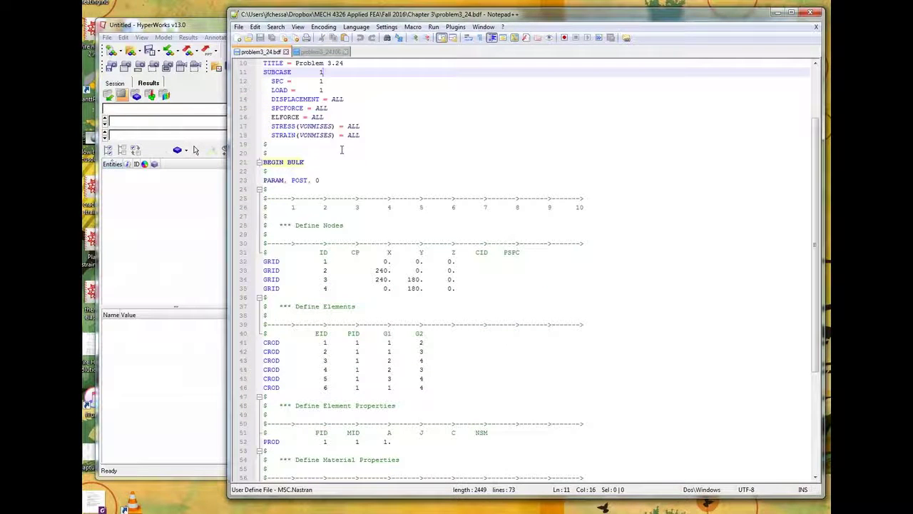
{"action": "left_click_drag", "start_coordinate": [264, 180], "coordinate": [346, 183]}
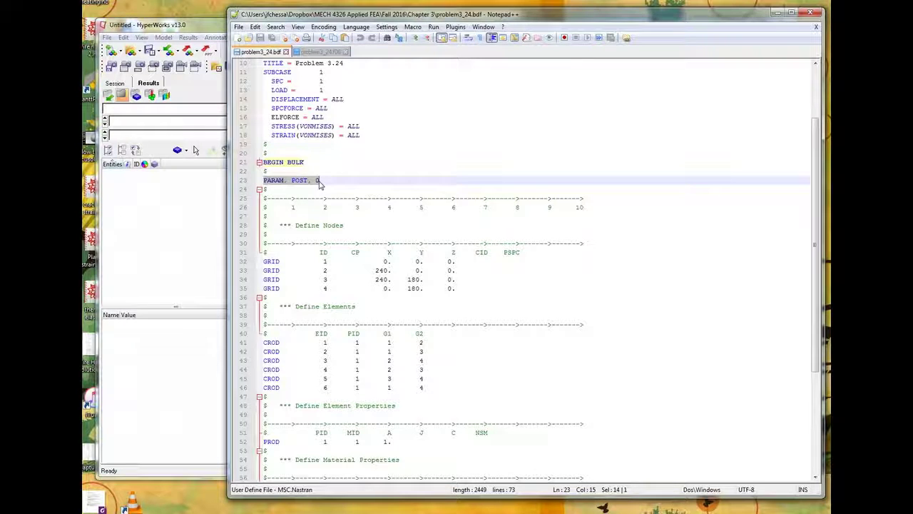
{"action": "left_click", "coordinate": [319, 181]}
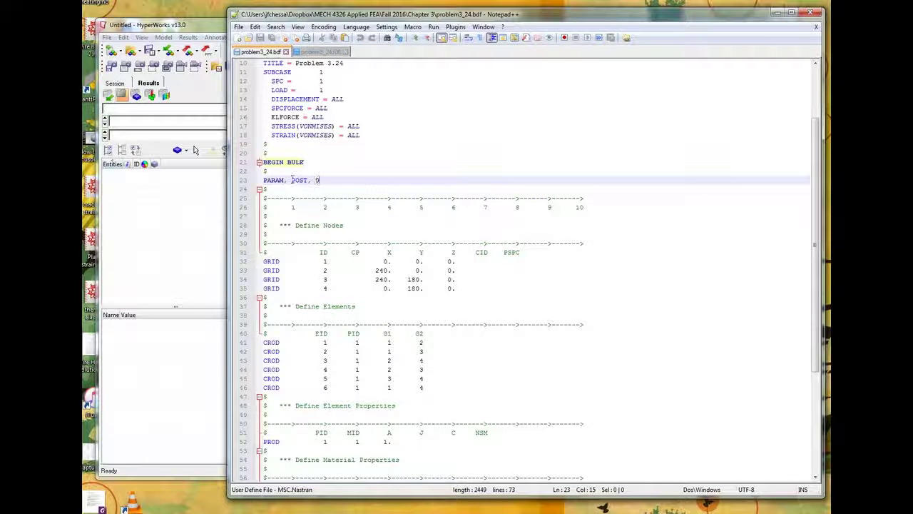
{"action": "left_click_drag", "start_coordinate": [263, 179], "coordinate": [319, 184]}
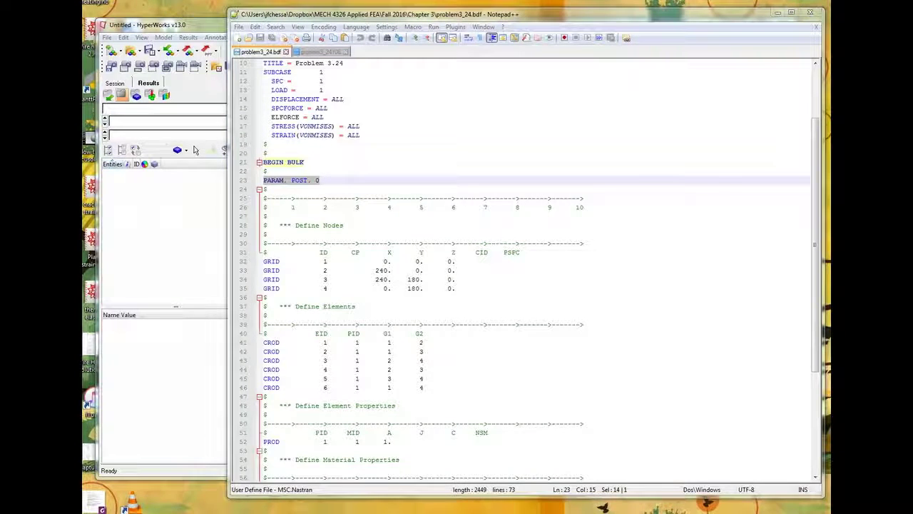
Open the Chapter 3 folder and select problem3_24.f06, then the problem3_24.xdb results database
{"action": "left_click", "coordinate": [164, 450]}
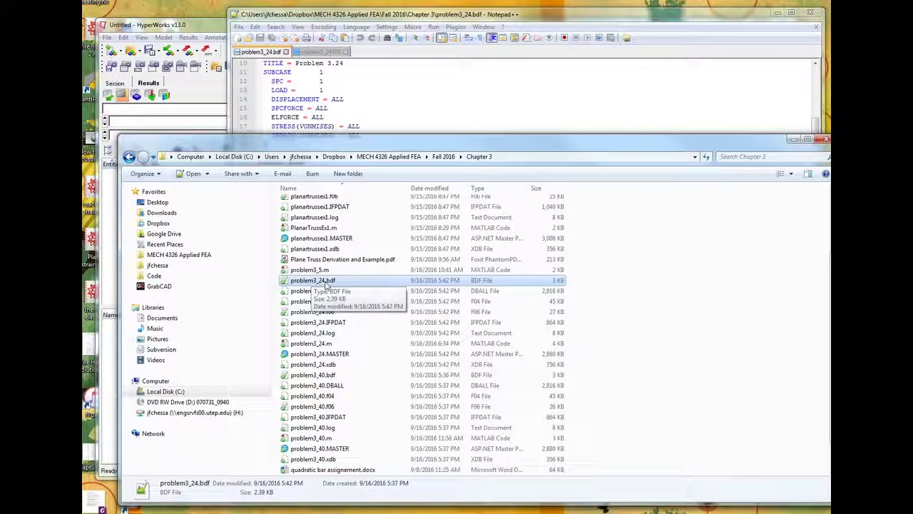
{"action": "left_click_drag", "start_coordinate": [369, 152], "coordinate": [366, 90]}
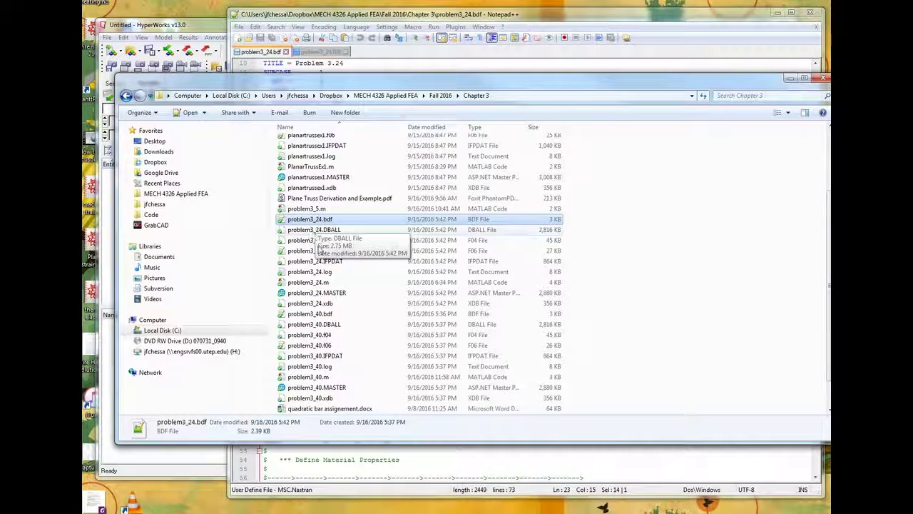
{"action": "left_click", "coordinate": [321, 252]}
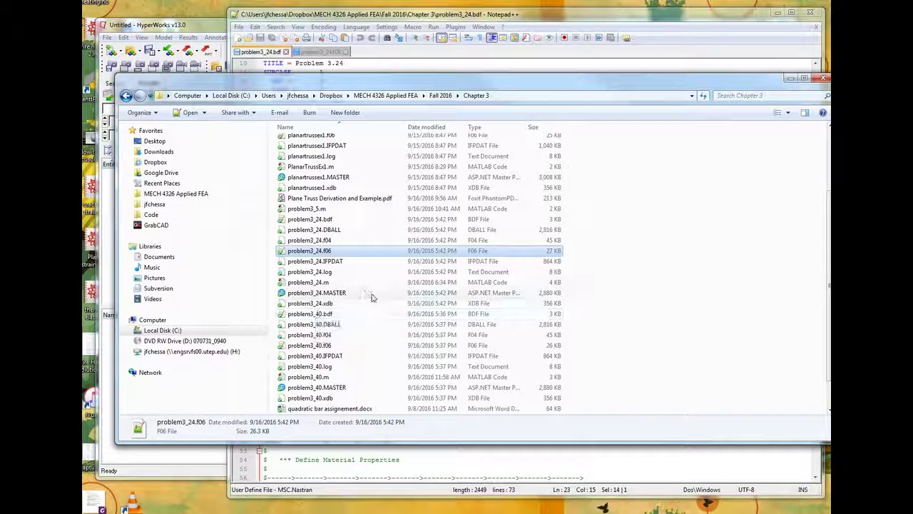
{"action": "left_click", "coordinate": [312, 305]}
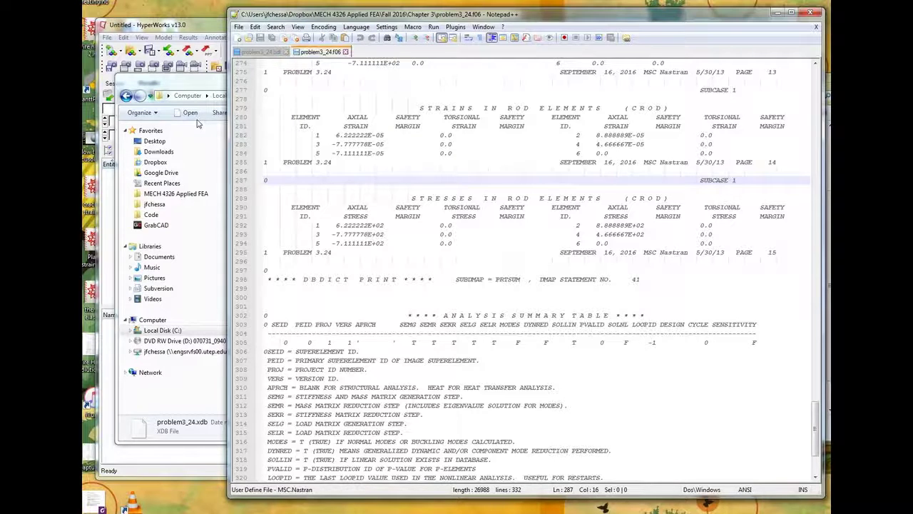
Bring the HyperWorks window in front of Notepad++ and Explorer
{"action": "left_click", "coordinate": [196, 27]}
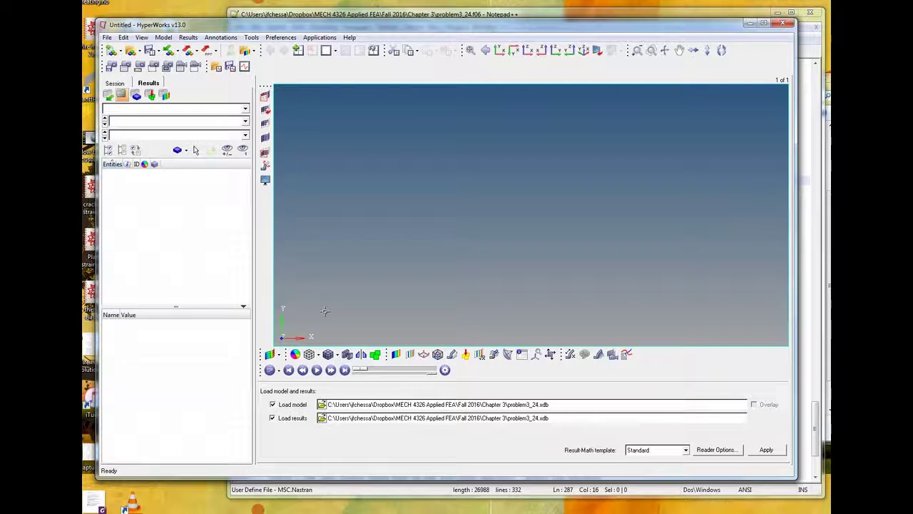
Switch the client to HyperView and choose problem3_24.xdb from the Chapter 3 folder as the model file
{"action": "left_click", "coordinate": [279, 356]}
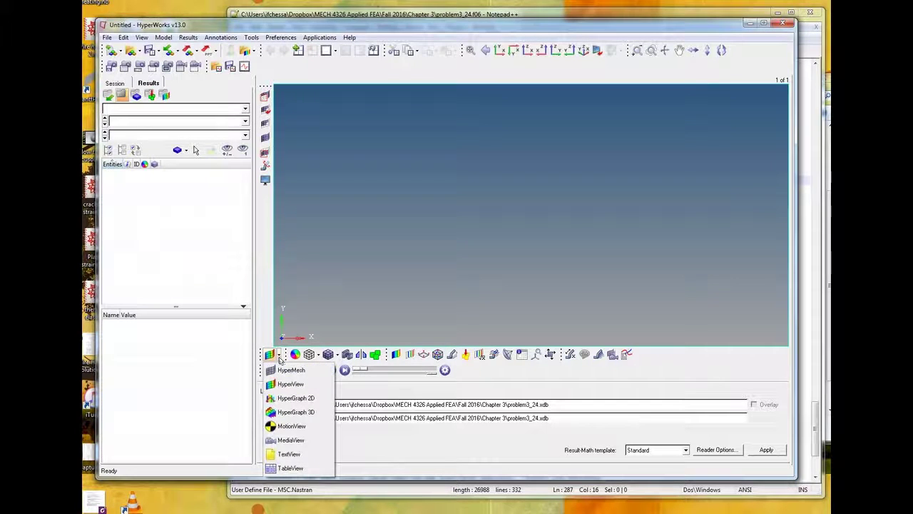
{"action": "left_click", "coordinate": [290, 384]}
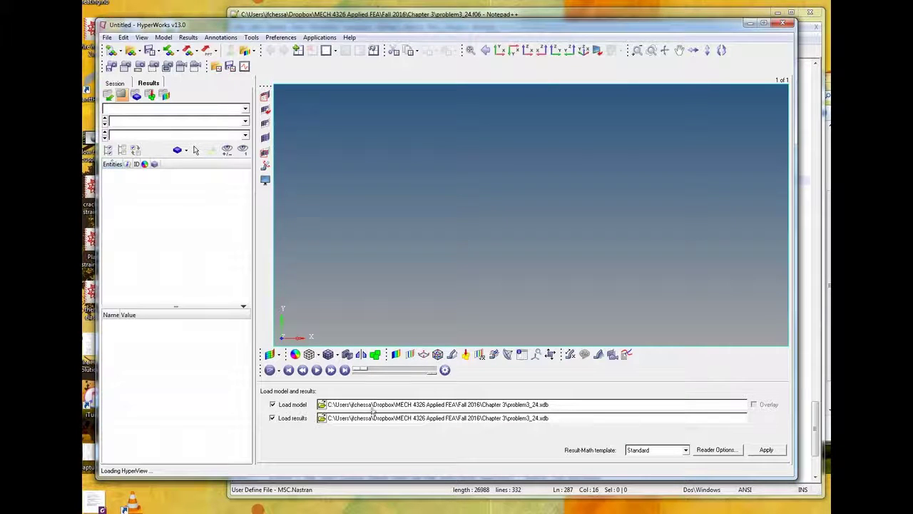
{"action": "left_click", "coordinate": [322, 404]}
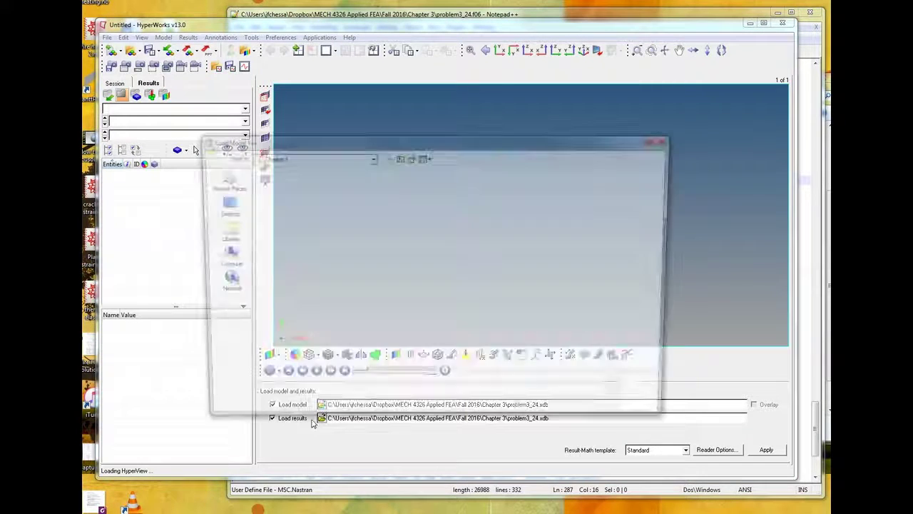
{"action": "left_click", "coordinate": [314, 241]}
{"action": "scroll", "coordinate": [283, 260], "scroll_direction": "down", "scroll_amount": 6}
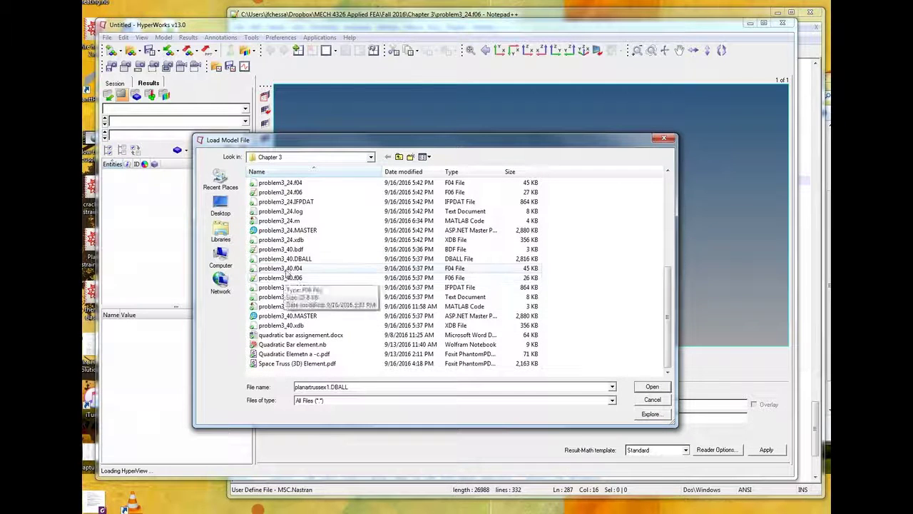
{"action": "left_click", "coordinate": [281, 240]}
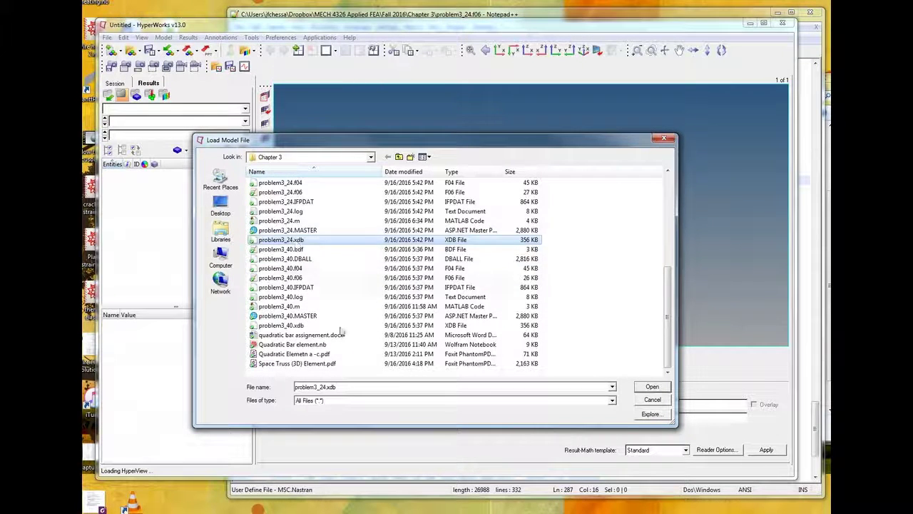
{"action": "left_click", "coordinate": [646, 387]}
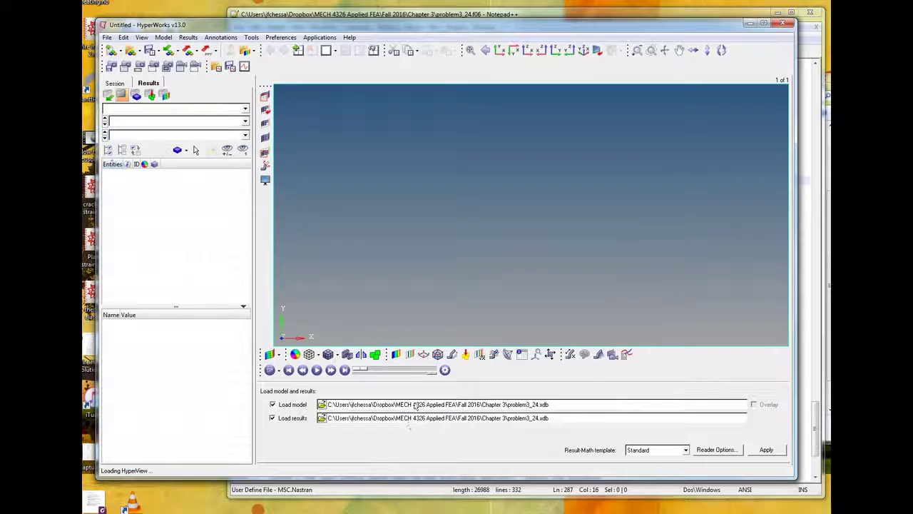
Apply the load, then settle on the flat XY top view of the truss after trying other orientations
{"action": "left_click", "coordinate": [767, 449]}
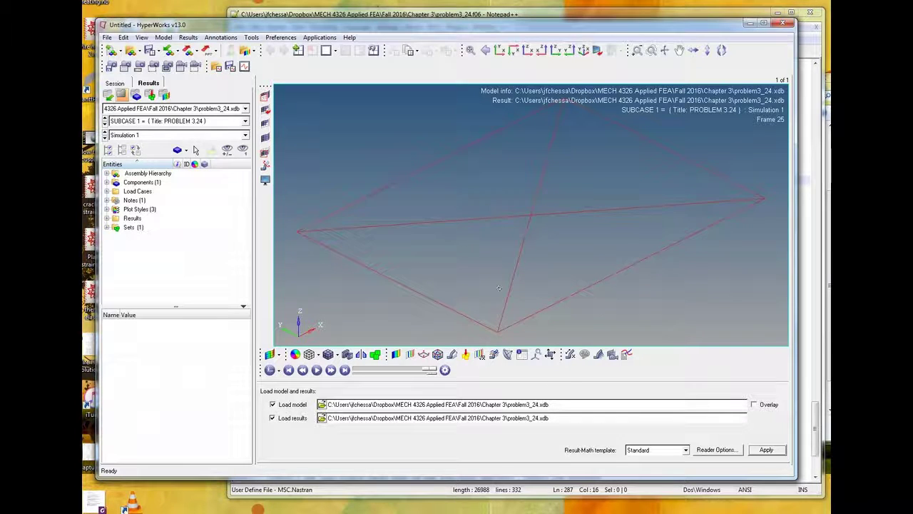
{"action": "left_click", "coordinate": [512, 50]}
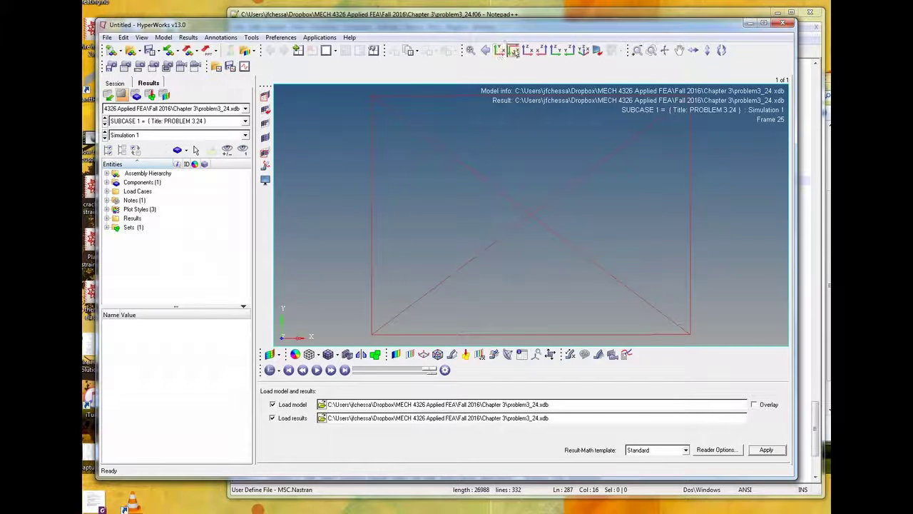
{"action": "left_click", "coordinate": [527, 51]}
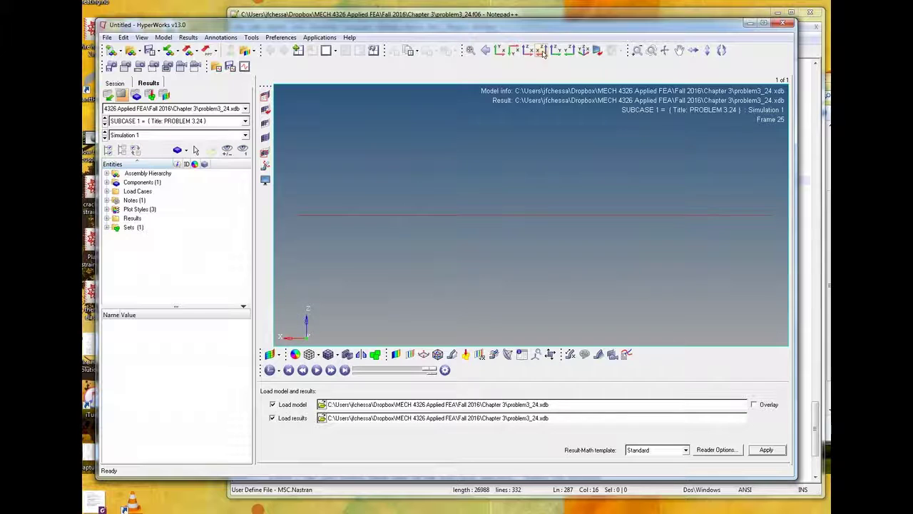
{"action": "left_click", "coordinate": [555, 51]}
{"action": "left_click", "coordinate": [499, 51]}
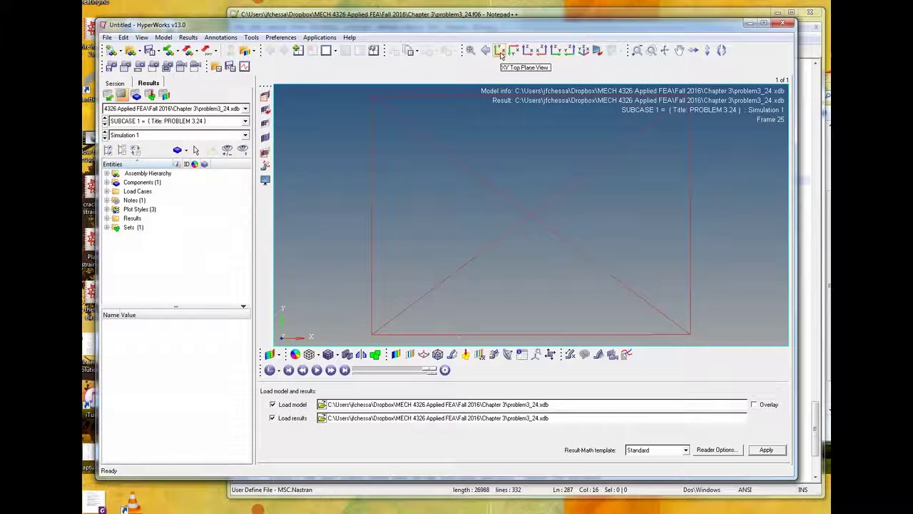
{"action": "key", "text": "Up"}
{"action": "key", "text": "Up"}
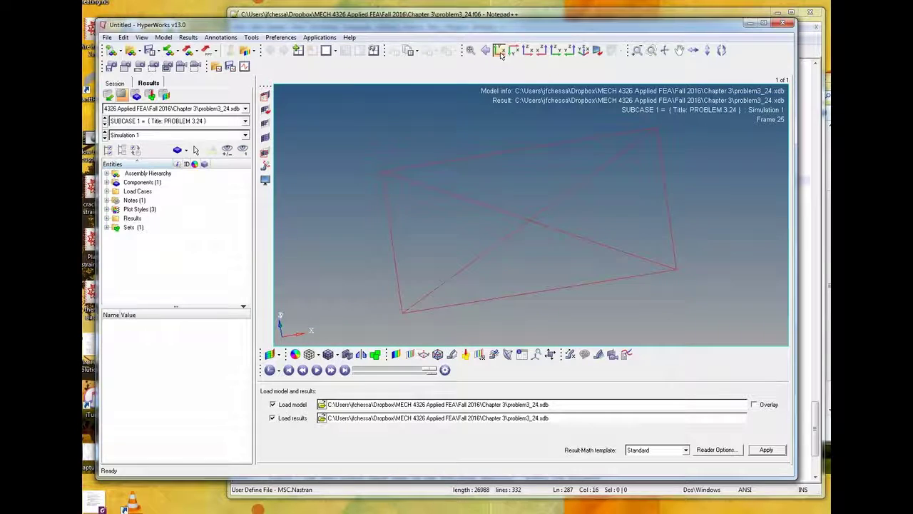
{"action": "left_click", "coordinate": [500, 51]}
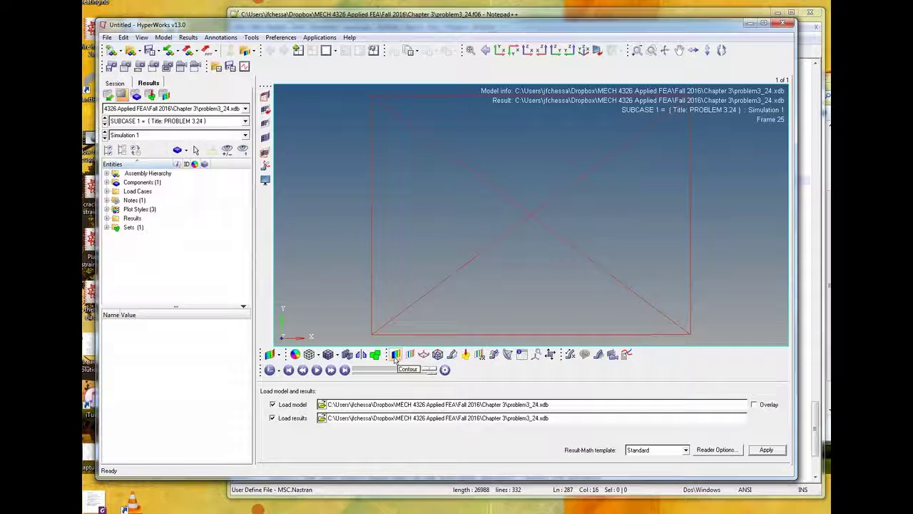
Contour the truss with 1D Stress CROD axial stress, ranging from 8.889E+02 to -7.778E+02
{"action": "left_click", "coordinate": [396, 355]}
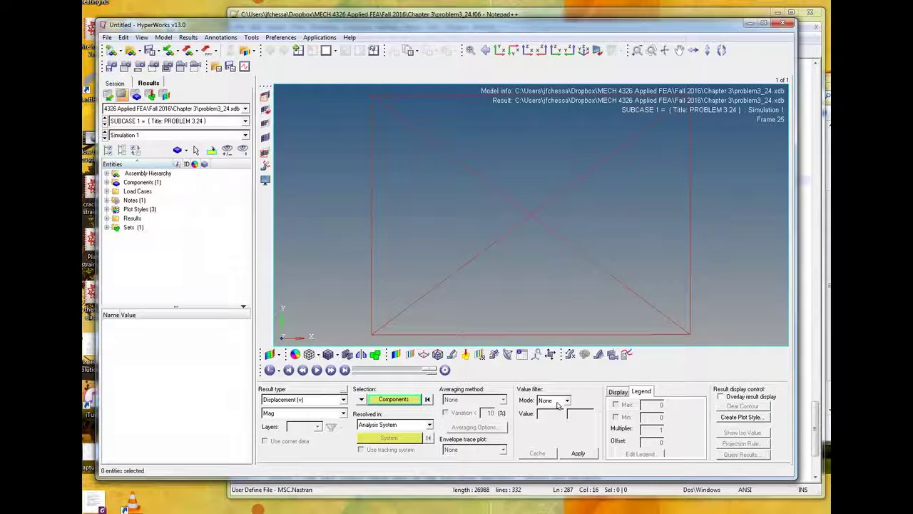
{"action": "left_click", "coordinate": [290, 401]}
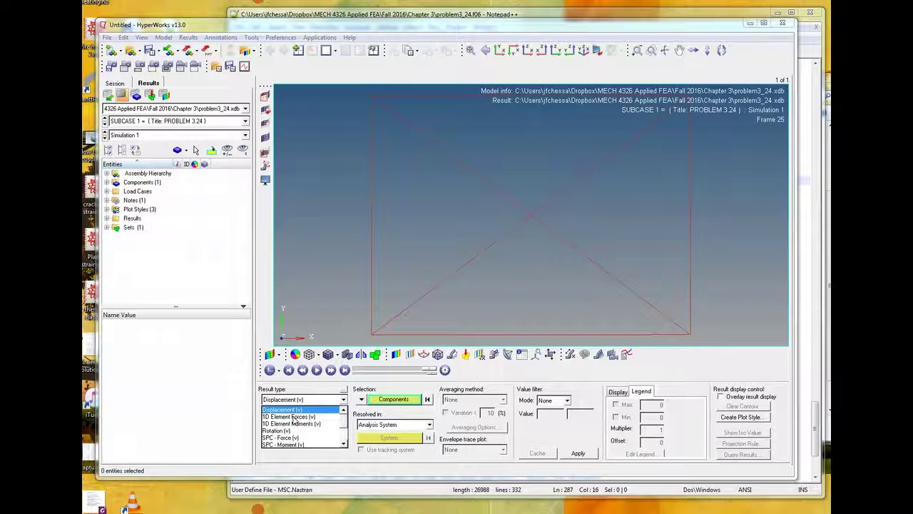
{"action": "scroll", "coordinate": [291, 439], "scroll_direction": "down", "scroll_amount": 2}
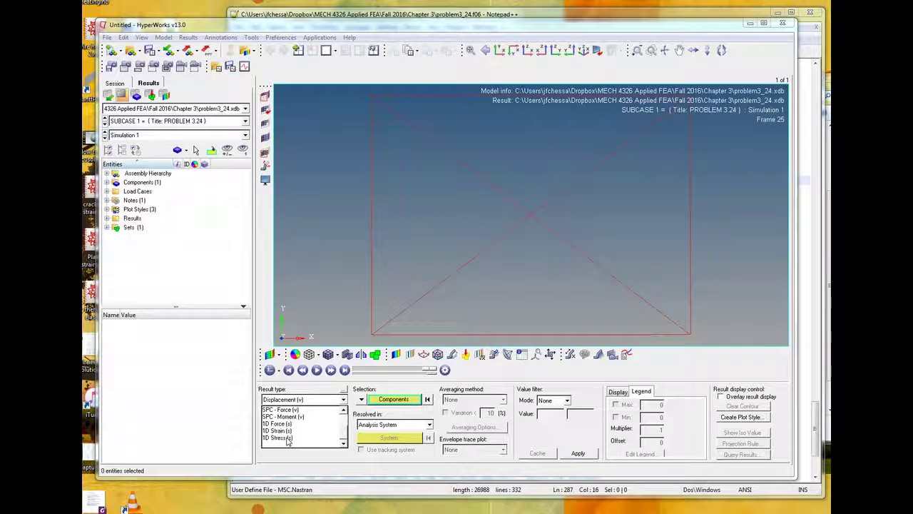
{"action": "left_click", "coordinate": [284, 438]}
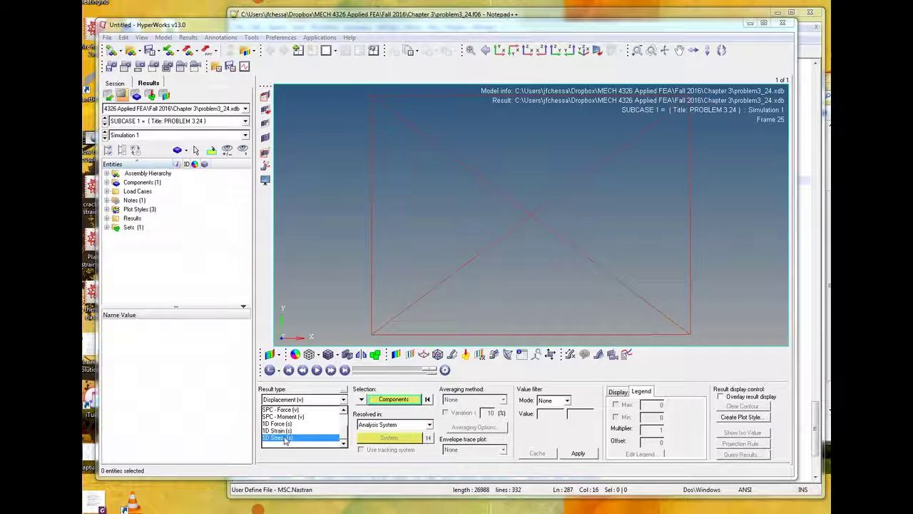
{"action": "left_click", "coordinate": [284, 438]}
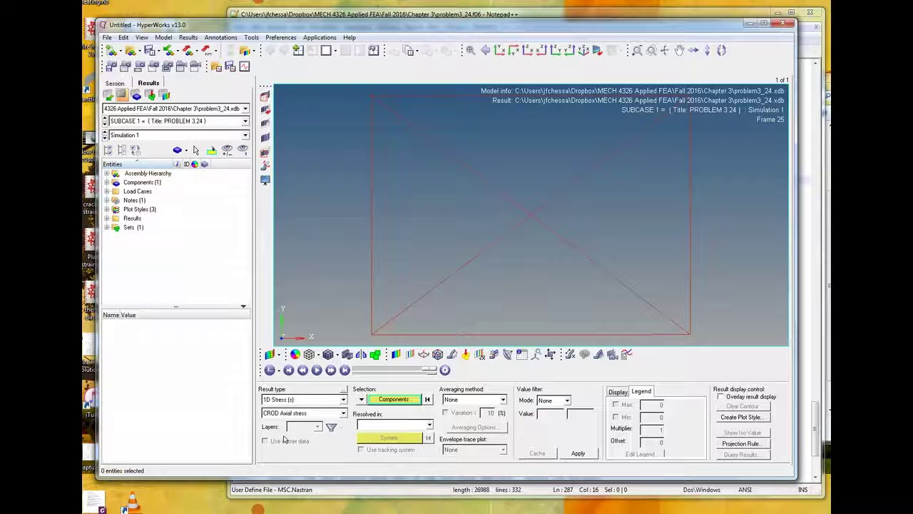
{"action": "left_click", "coordinate": [292, 417]}
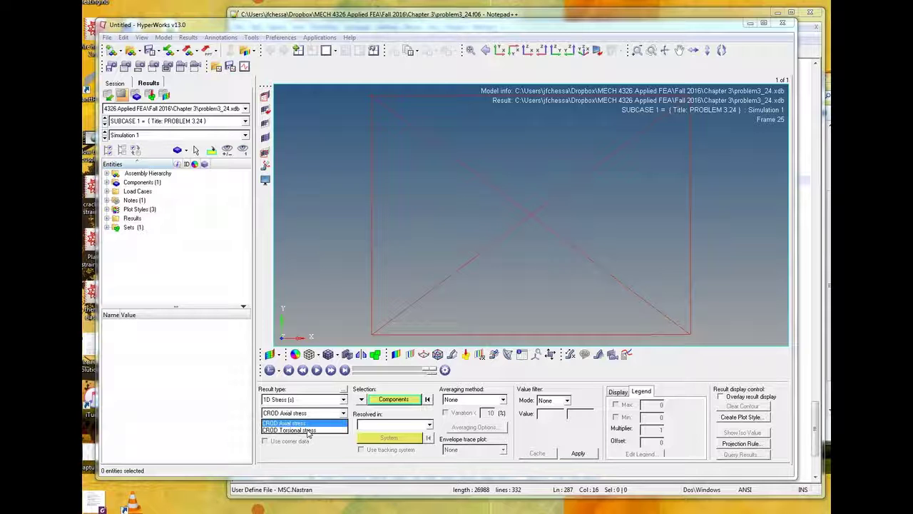
{"action": "left_click", "coordinate": [306, 423]}
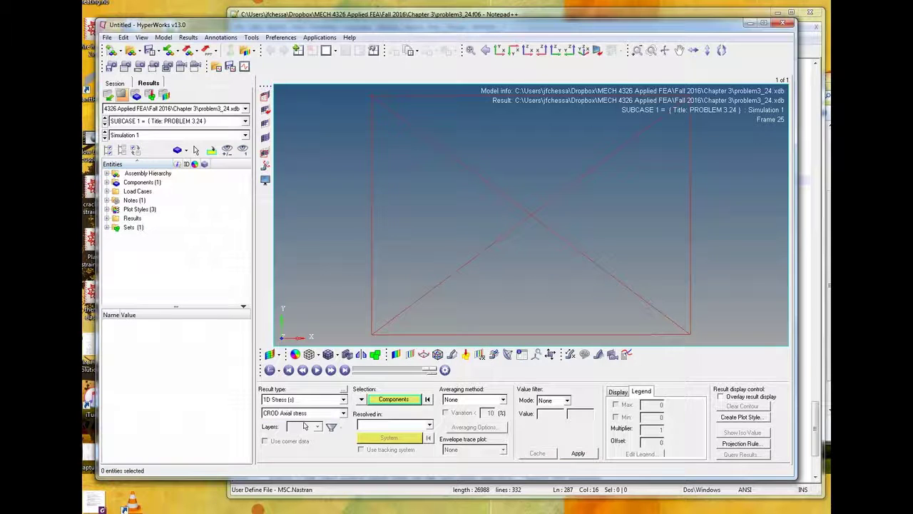
{"action": "left_click", "coordinate": [586, 456]}
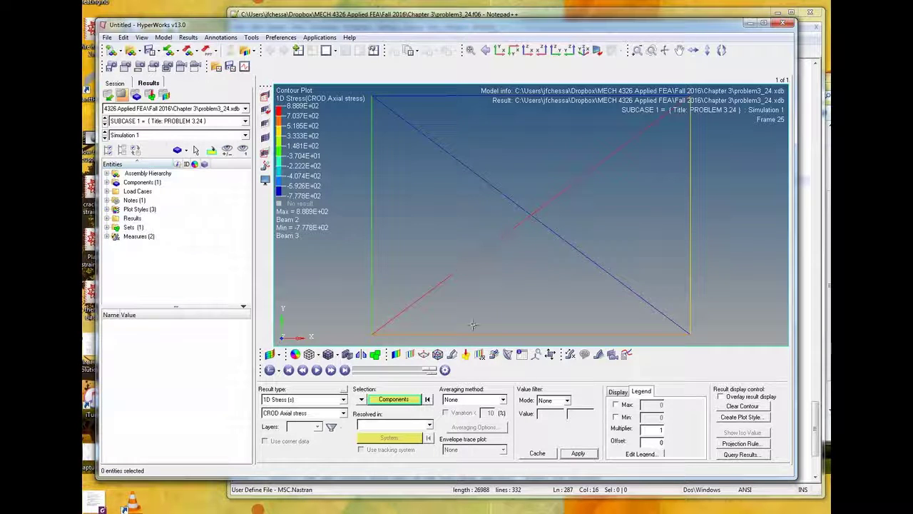
Open the Query panel with Element ID reported
{"action": "left_click", "coordinate": [522, 354]}
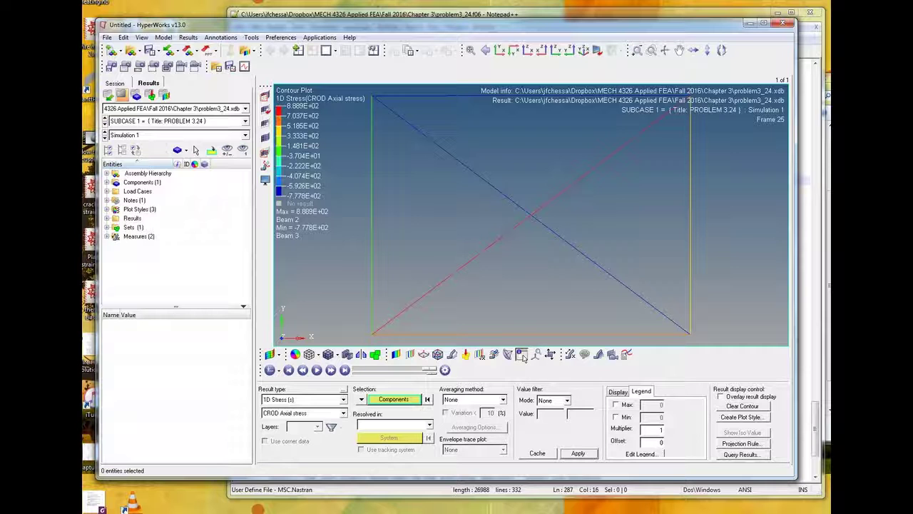
Query the axial stresses of elements 1 and 2, the bottom and diagonal beams
{"action": "left_click", "coordinate": [522, 355]}
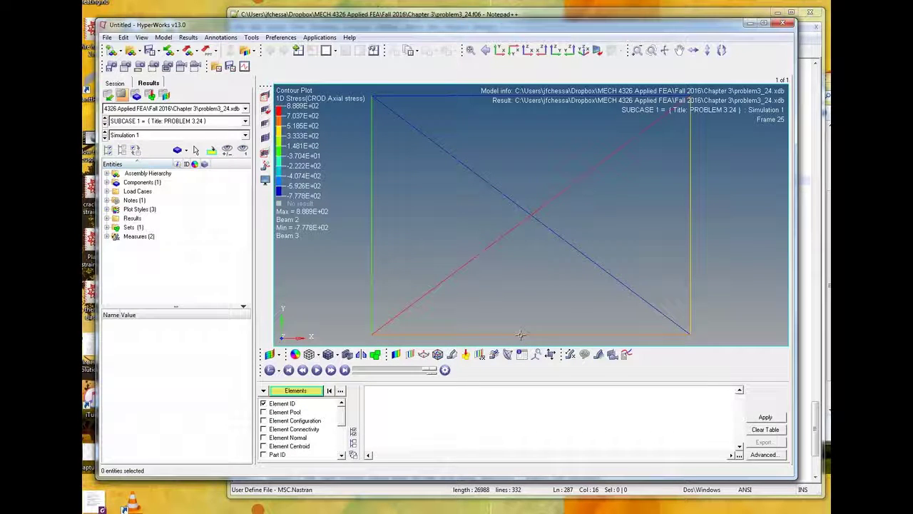
{"action": "left_click", "coordinate": [520, 335]}
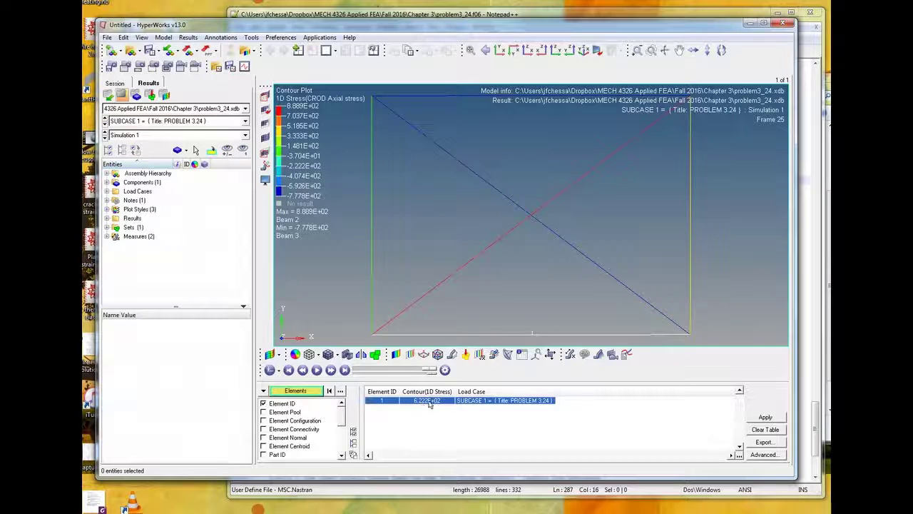
{"action": "left_click", "coordinate": [414, 303]}
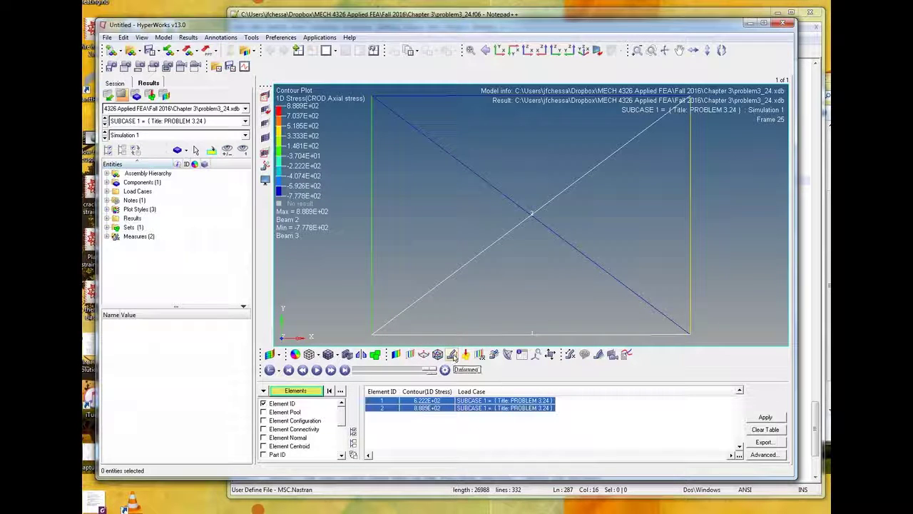
{"action": "left_click", "coordinate": [452, 354]}
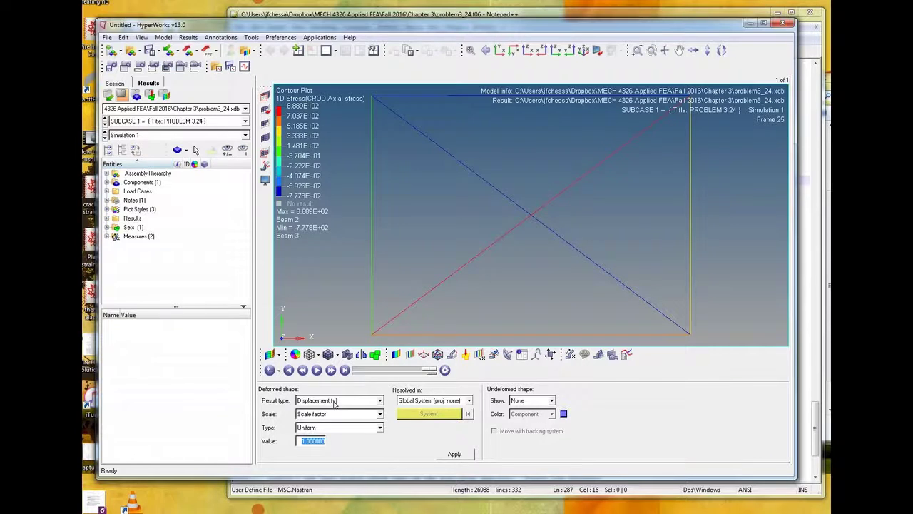
Apply a deformed shape based on Displacement results
{"action": "left_click", "coordinate": [334, 402]}
{"action": "left_click", "coordinate": [335, 412]}
{"action": "left_click", "coordinate": [455, 454]}
Change the uniform deformation scale factor from 1 to 250
{"action": "double_click", "coordinate": [318, 442]}
{"action": "left_click", "coordinate": [304, 442]}
{"action": "left_click_drag", "start_coordinate": [302, 442], "coordinate": [361, 443]}
{"action": "type", "text": "250"}
{"action": "key", "text": "Return"}
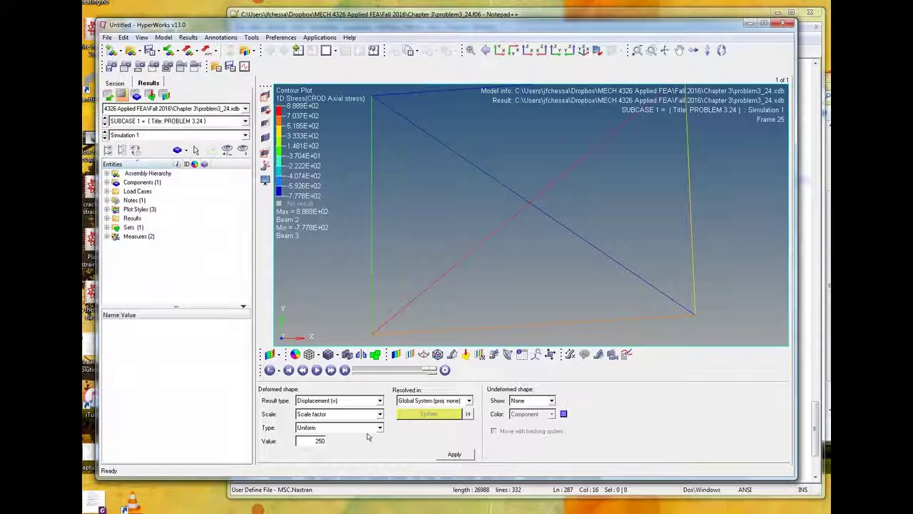
Fit the deformed truss in the view and play the deformation animation
{"action": "left_click", "coordinate": [481, 50]}
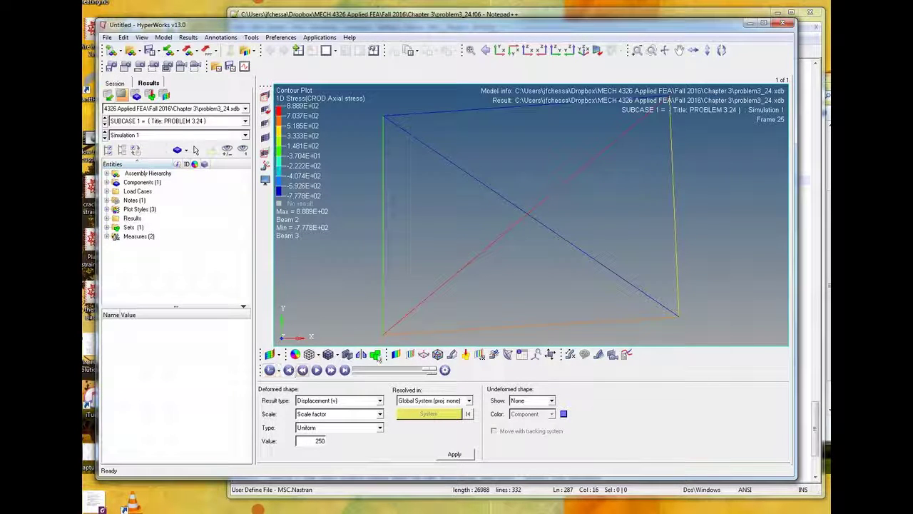
{"action": "left_click", "coordinate": [317, 371]}
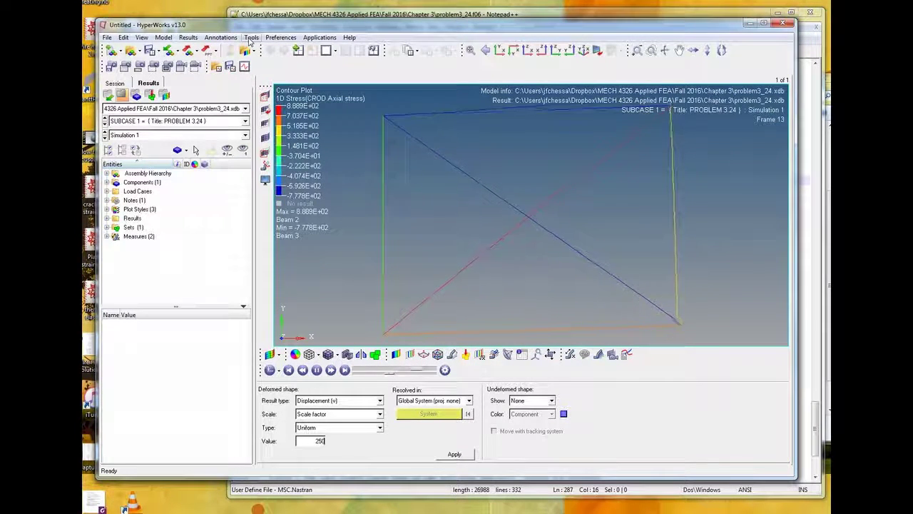
{"action": "left_click", "coordinate": [251, 39]}
{"action": "mouse_move", "coordinate": [272, 42]}
{"action": "mouse_move", "coordinate": [228, 38]}
{"action": "mouse_move", "coordinate": [189, 37]}
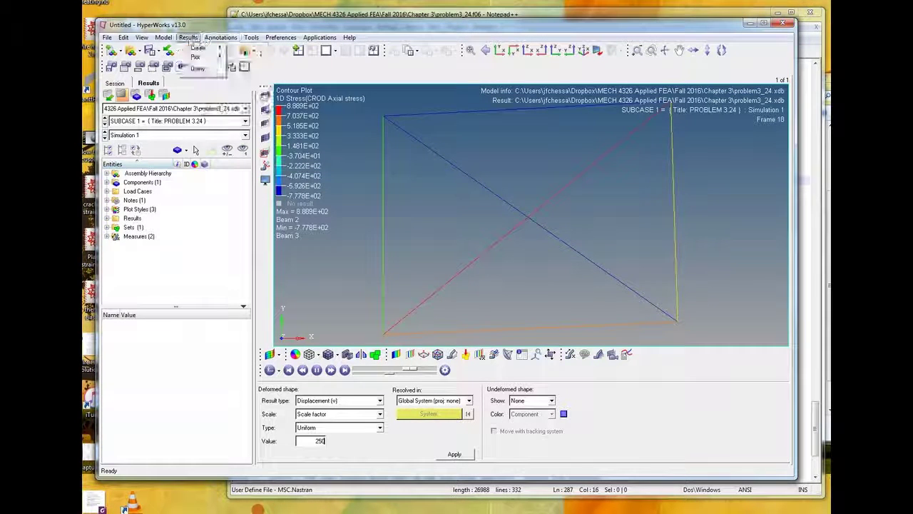
{"action": "mouse_move", "coordinate": [197, 59]}
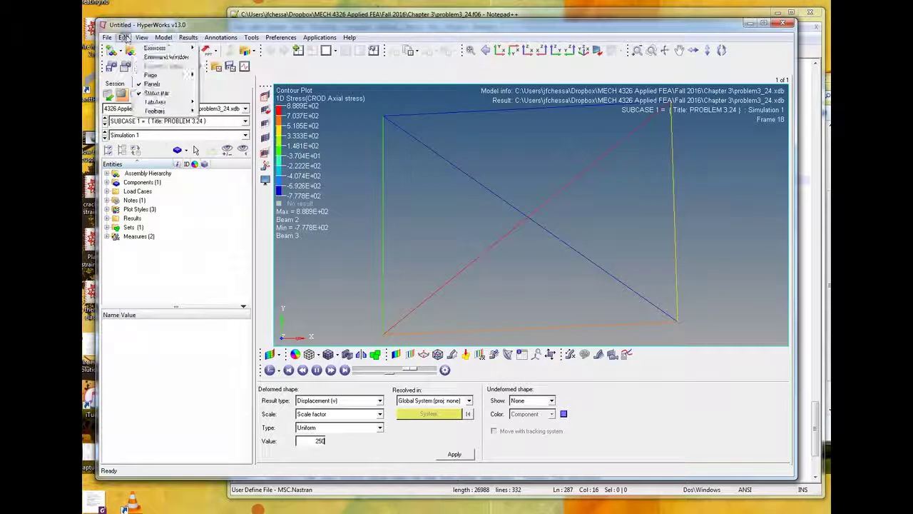
{"action": "mouse_move", "coordinate": [106, 37]}
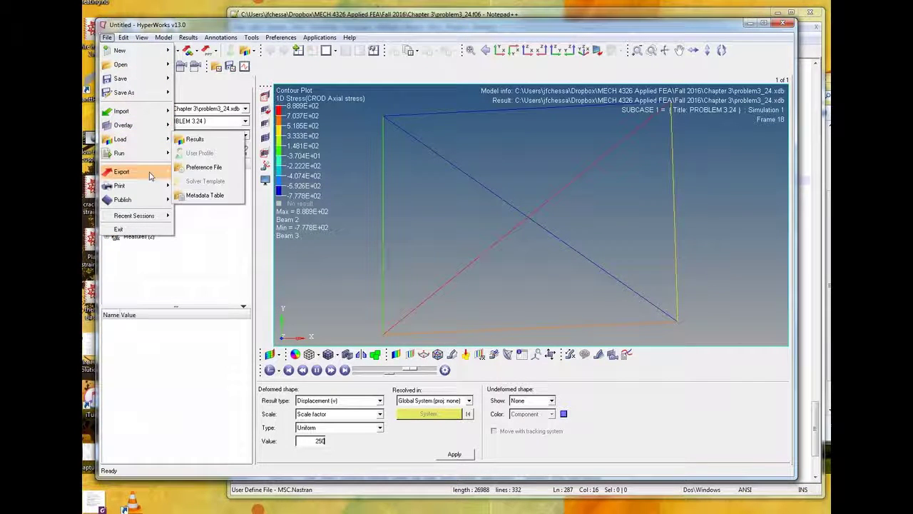
{"action": "mouse_move", "coordinate": [151, 178]}
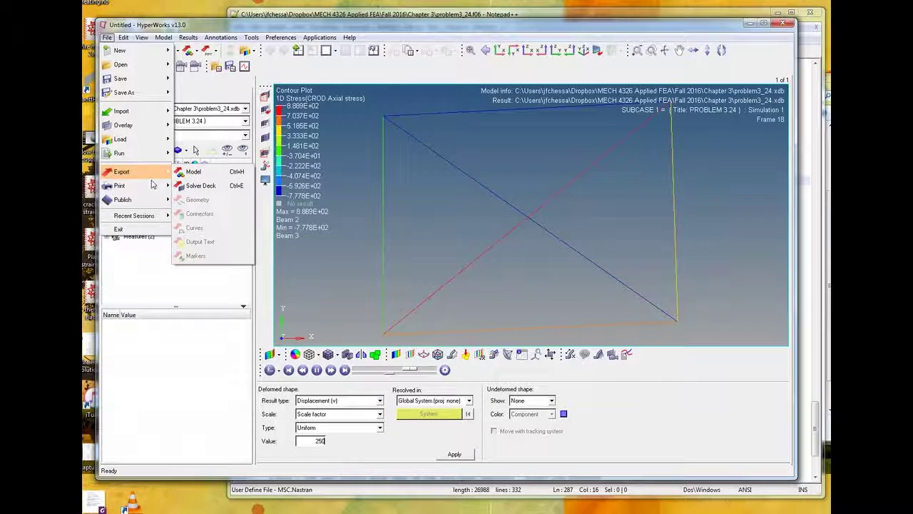
{"action": "mouse_move", "coordinate": [149, 202]}
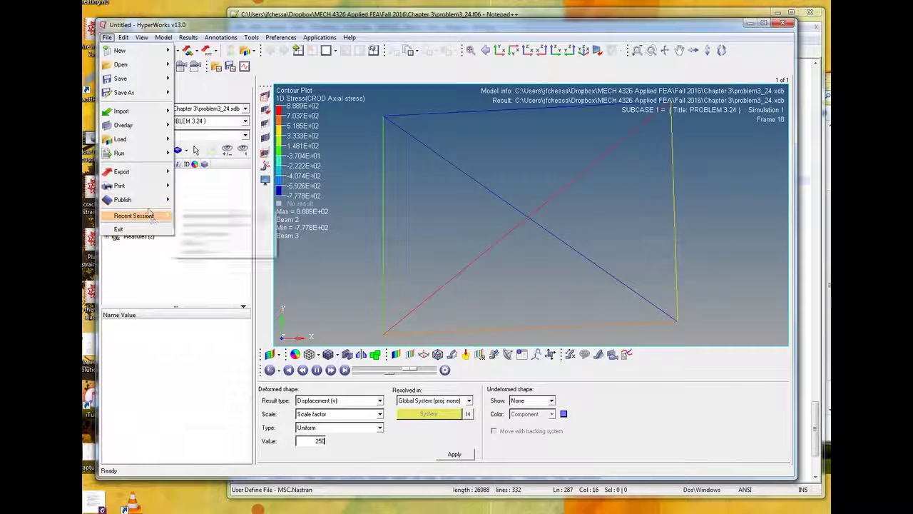
{"action": "mouse_move", "coordinate": [142, 153]}
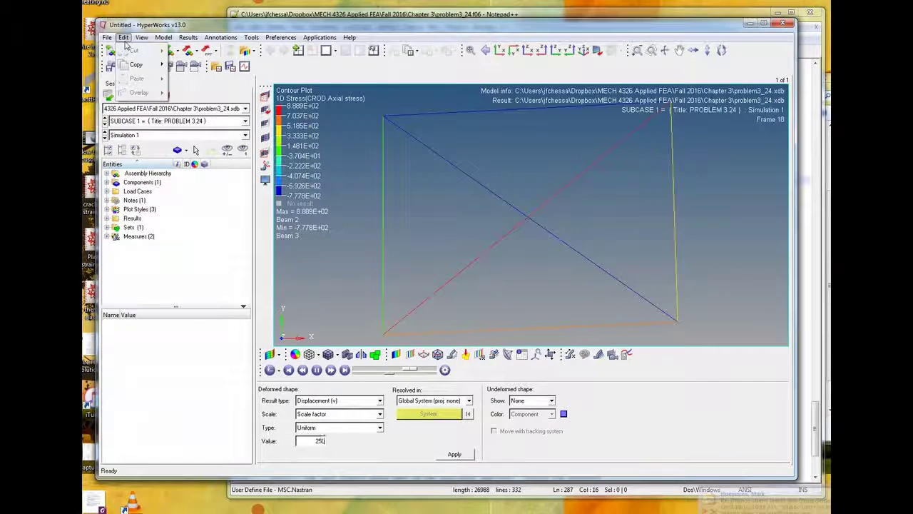
{"action": "mouse_move", "coordinate": [151, 38]}
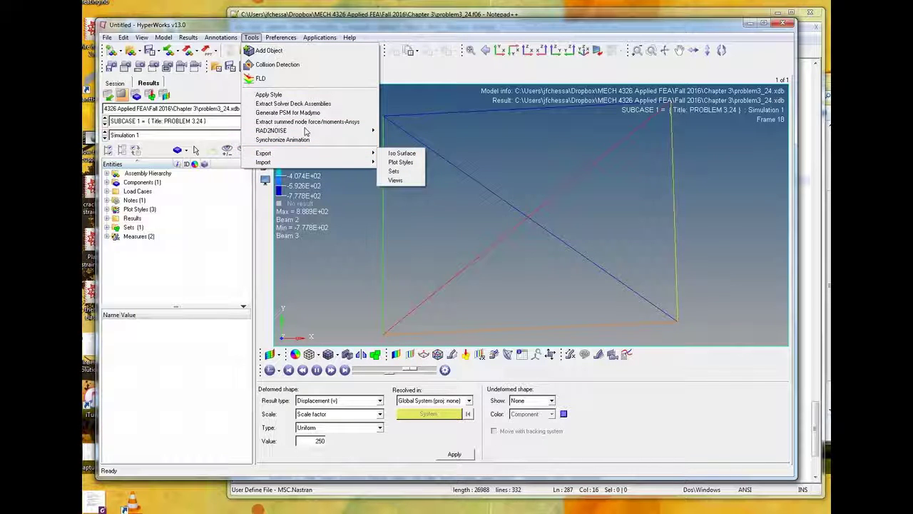
{"action": "mouse_move", "coordinate": [307, 44]}
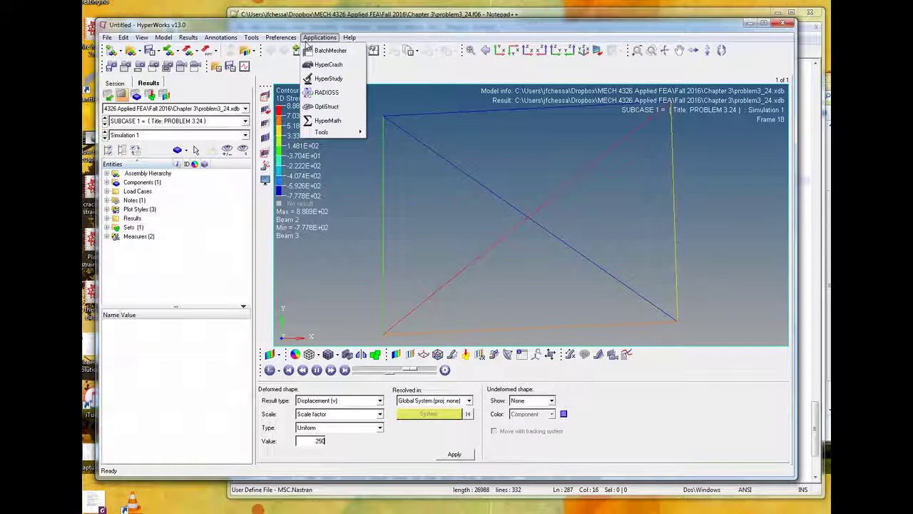
{"action": "left_click", "coordinate": [679, 411]}
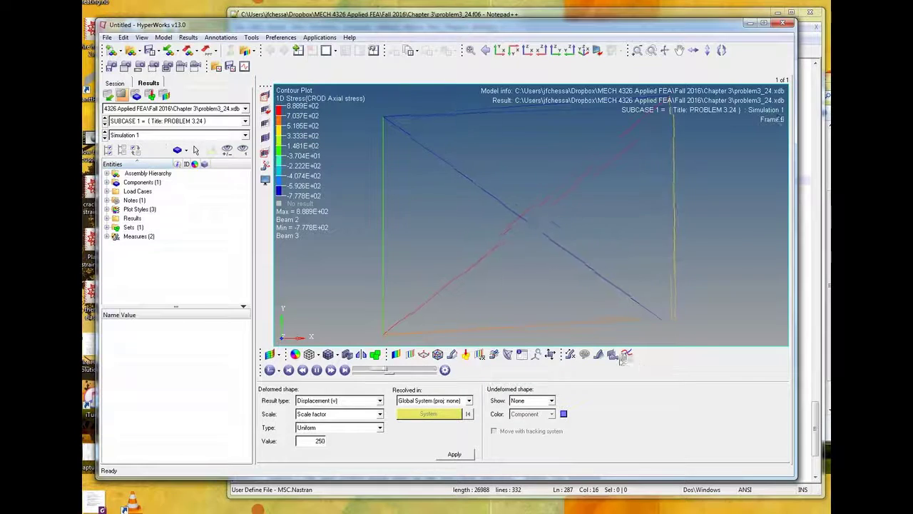
Start a graphics area video capture and keep AVI as the file type in the Chapter 3 folder
{"action": "left_click", "coordinate": [181, 70]}
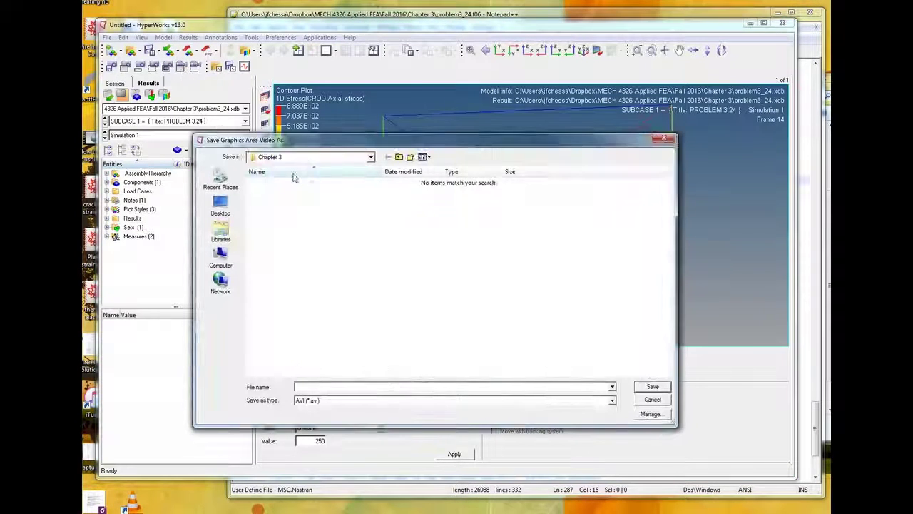
{"action": "left_click", "coordinate": [357, 400]}
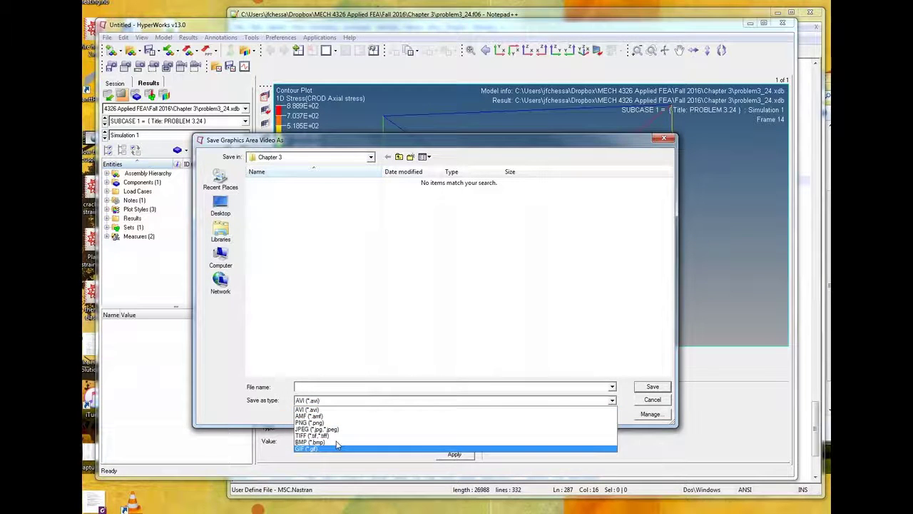
{"action": "left_click", "coordinate": [652, 400]}
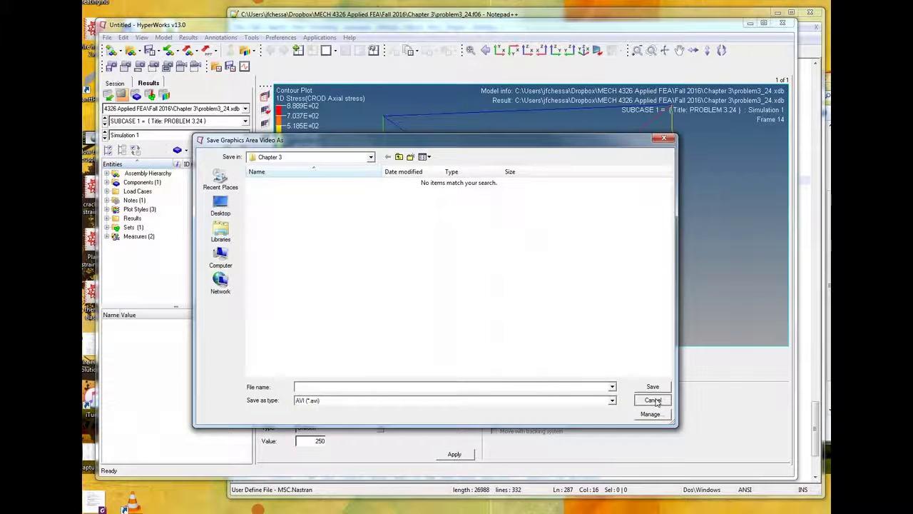
Cancel the video save and toggle the deformed-truss animation with Start/Pause
{"action": "left_click", "coordinate": [652, 399]}
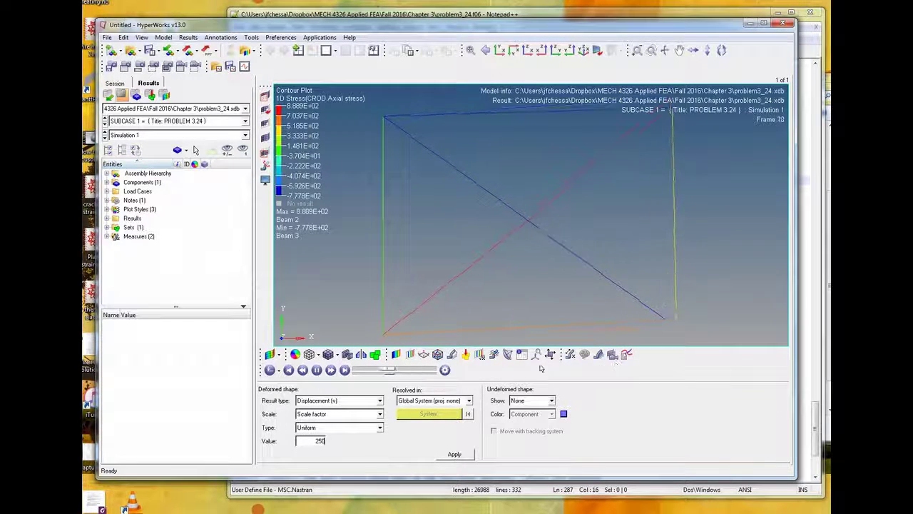
{"action": "left_click", "coordinate": [330, 369]}
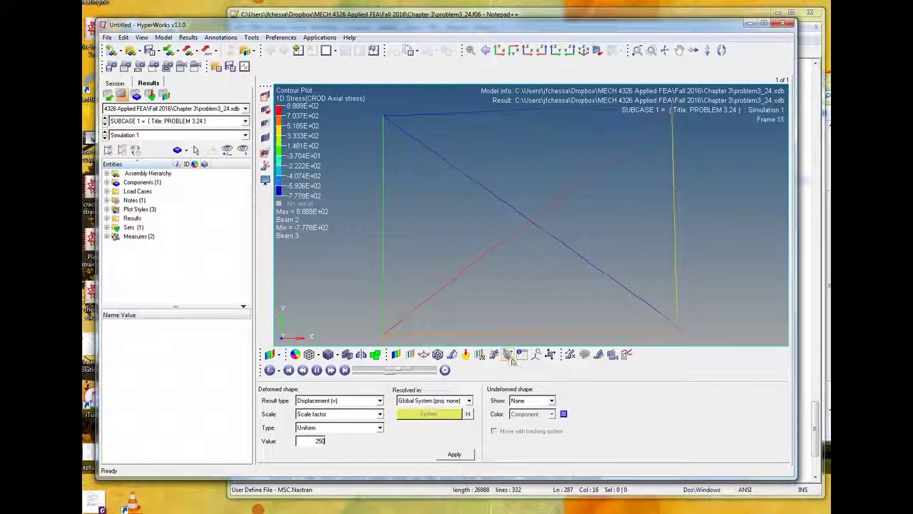